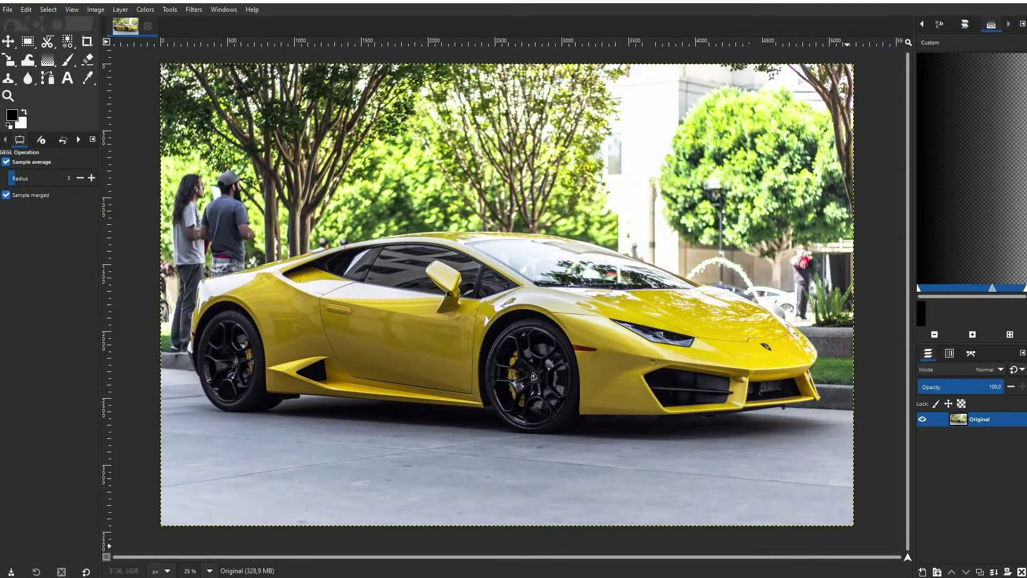
# Duplicate the Original layer and rename the copy 'Newsprint'
pyautogui.click(980, 572)
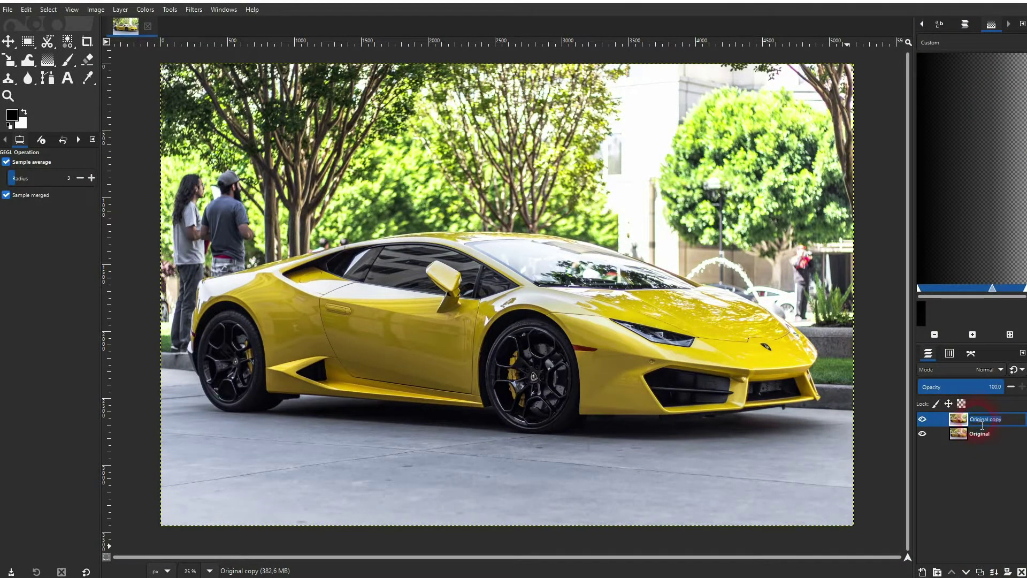
pyautogui.write('Newsprint')
pyautogui.press('Return')
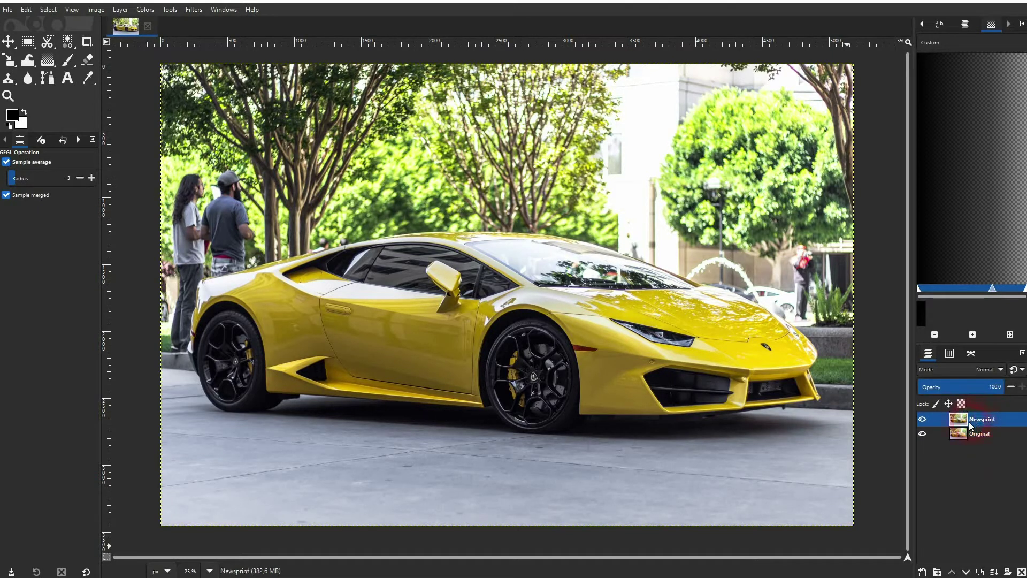
# Open Filters > Distorts > Newsprint, move its dialog aside, and toggle the preview off and on
pyautogui.click(204, 13)
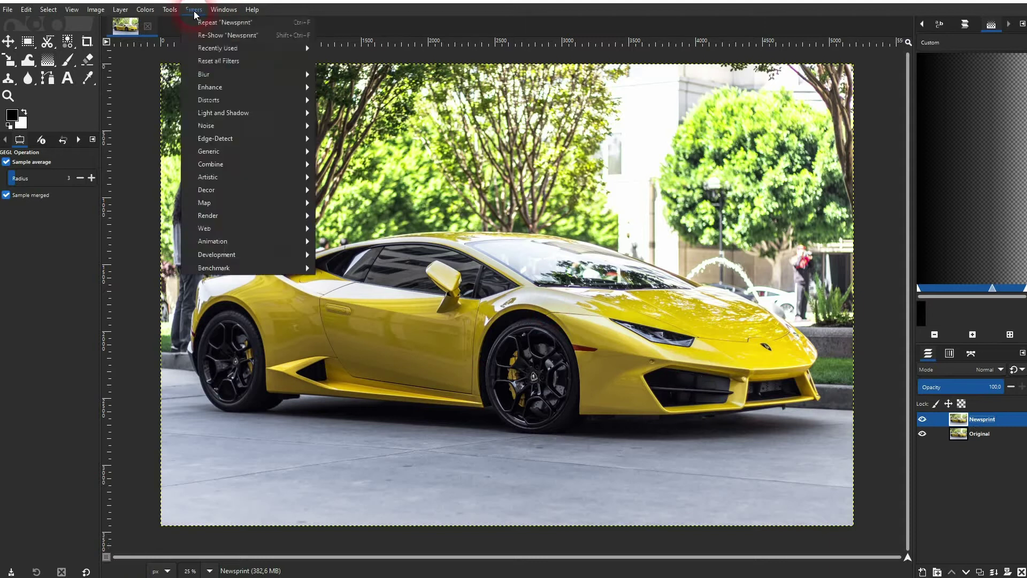
pyautogui.moveTo(219, 106)
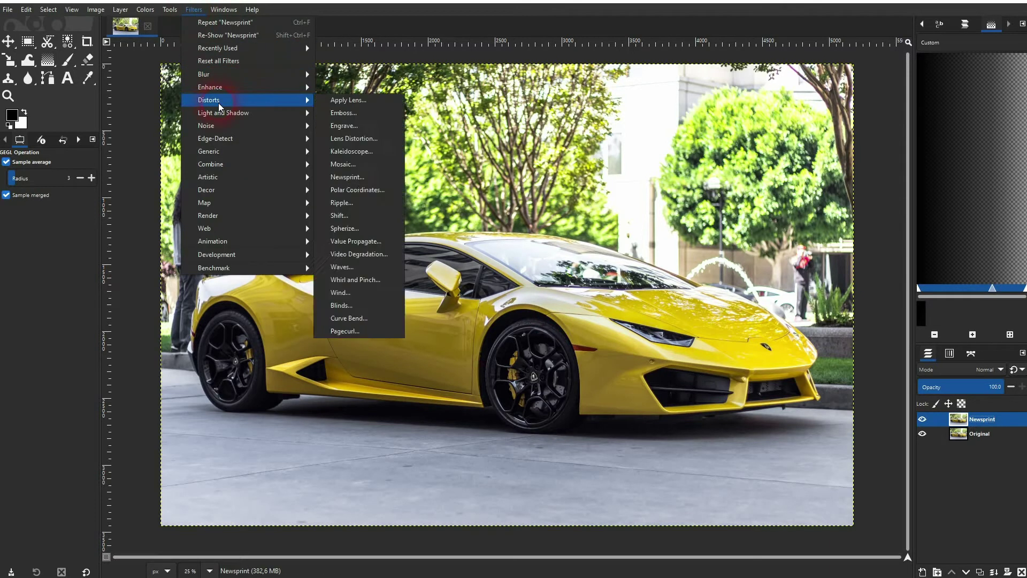
pyautogui.click(348, 177)
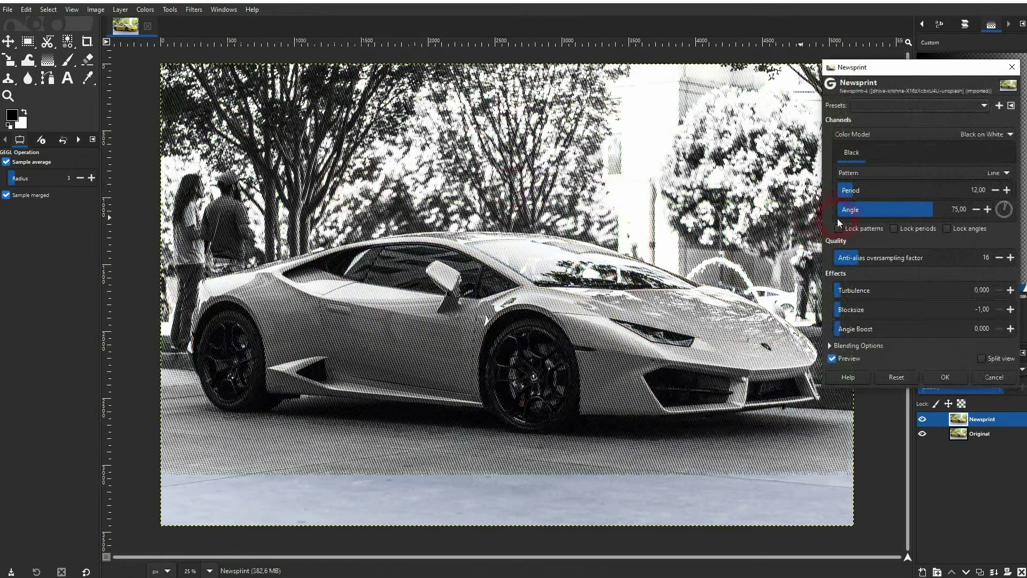
pyautogui.moveTo(958, 71); pyautogui.dragTo(929, 84)
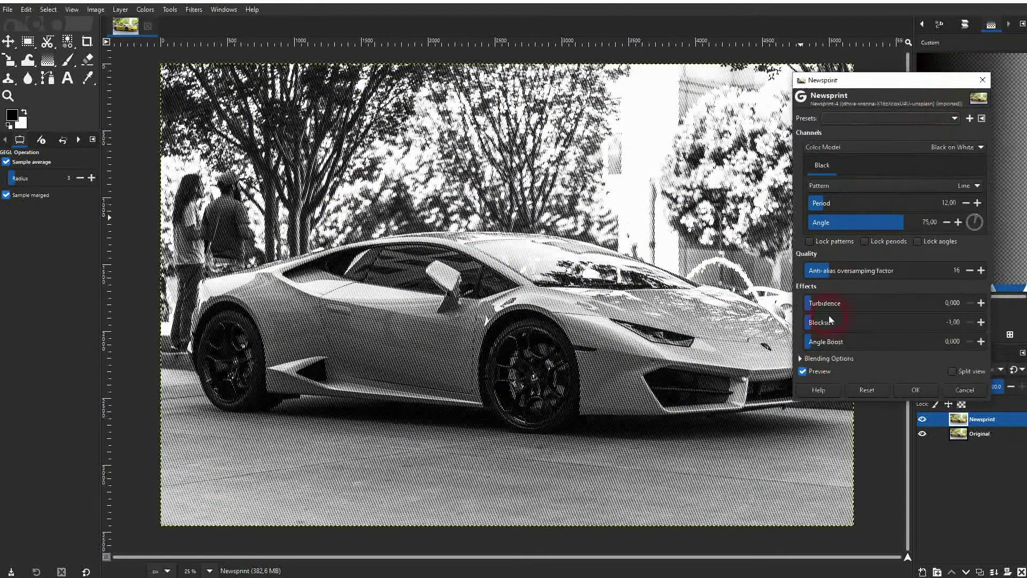
pyautogui.hotkey('alt', 'p')
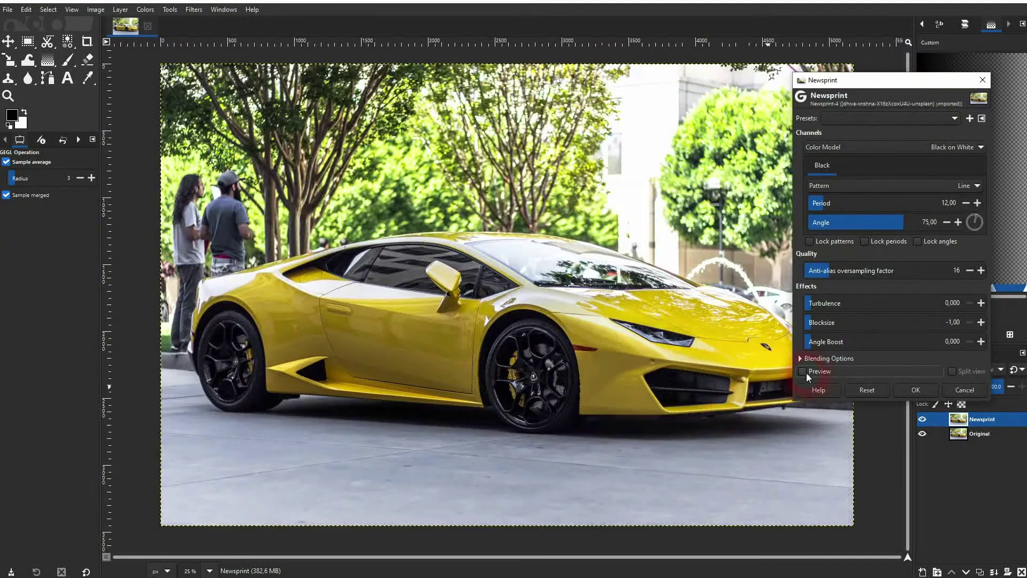
pyautogui.click(806, 373)
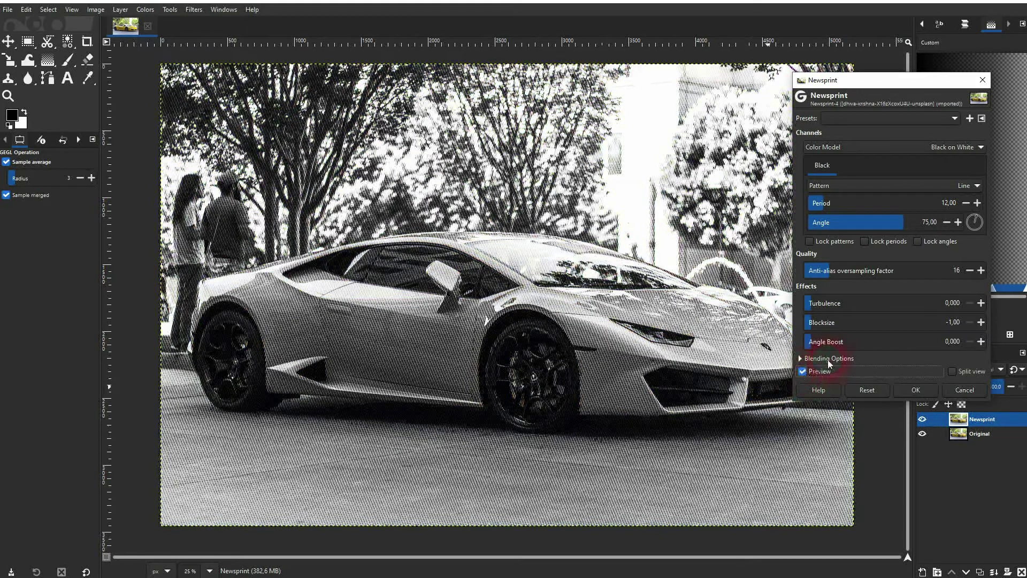
# Set the Newsprint period to 74.81 and, after trying Diamond, settle on the Circle pattern
pyautogui.click(869, 201)
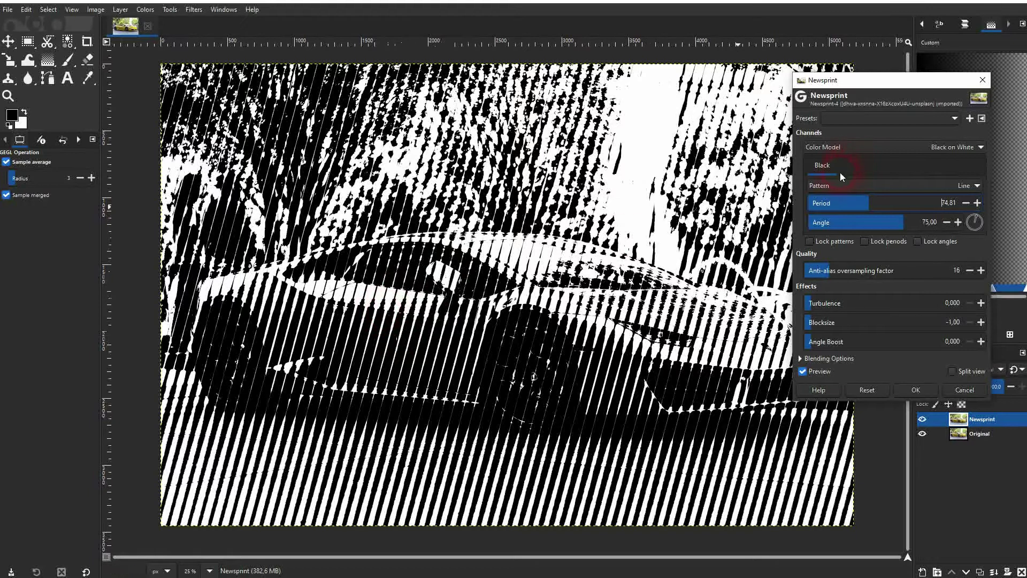
pyautogui.click(830, 185)
pyautogui.click(843, 201)
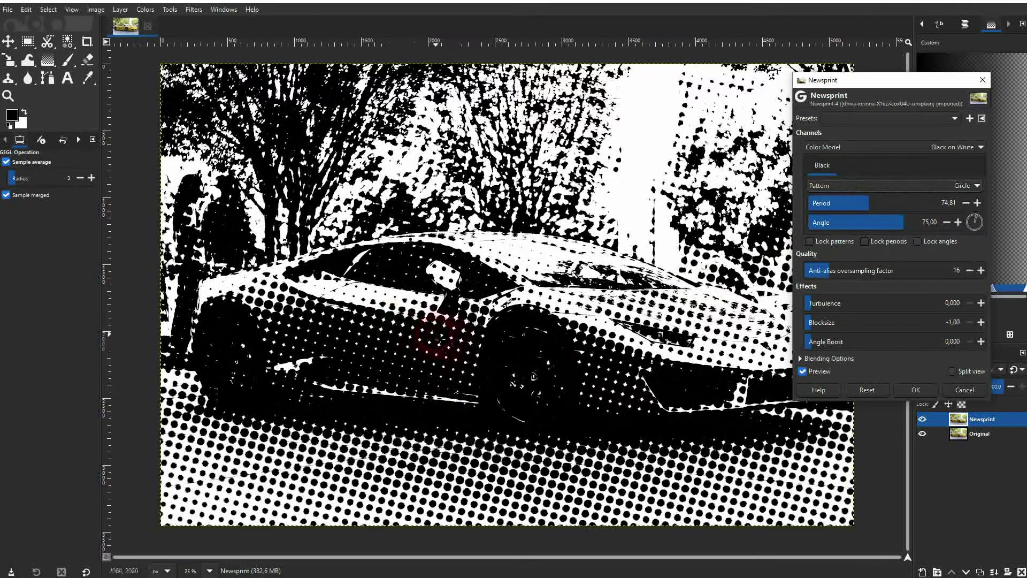
pyautogui.click(899, 184)
pyautogui.click(897, 202)
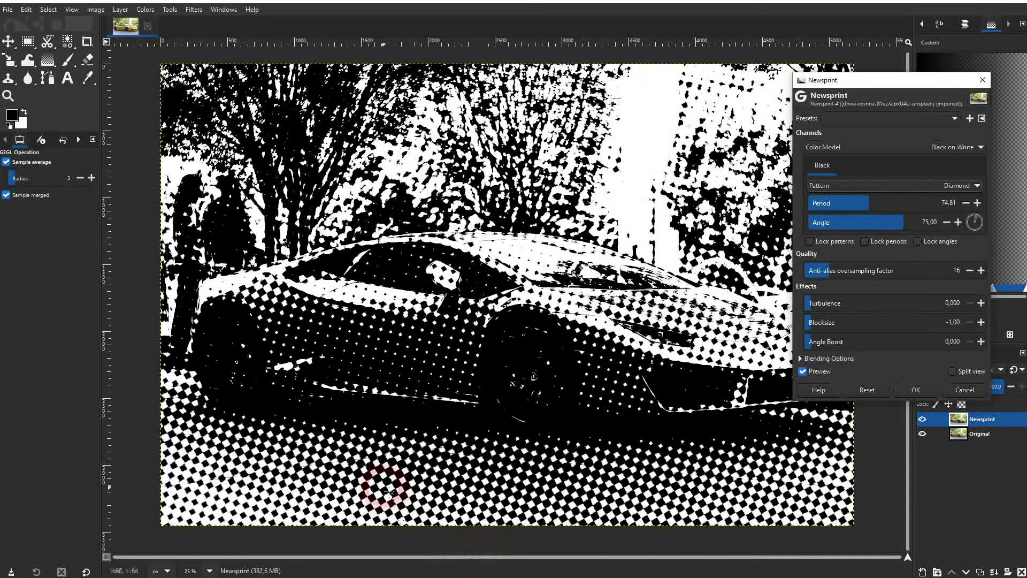
pyautogui.click(867, 189)
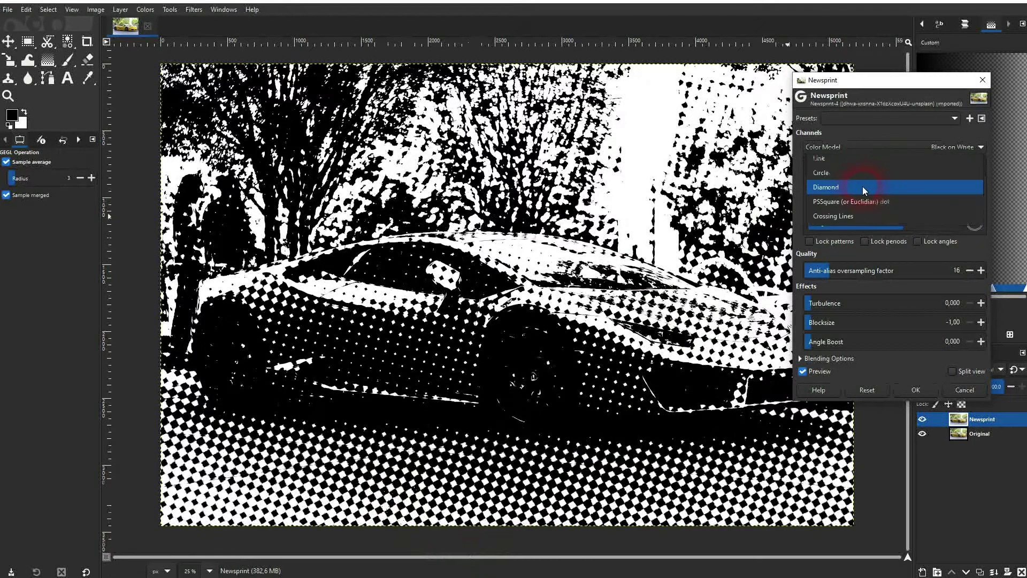
pyautogui.click(848, 176)
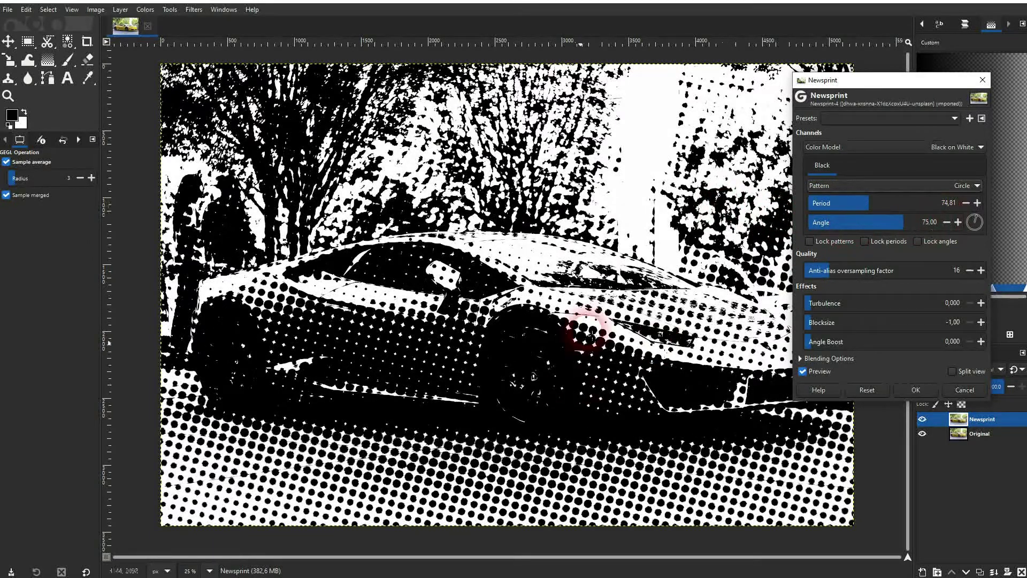
# Rotate the halftone angle to 30.36 and raise anti-alias oversampling from 16 to 18
pyautogui.click(842, 221)
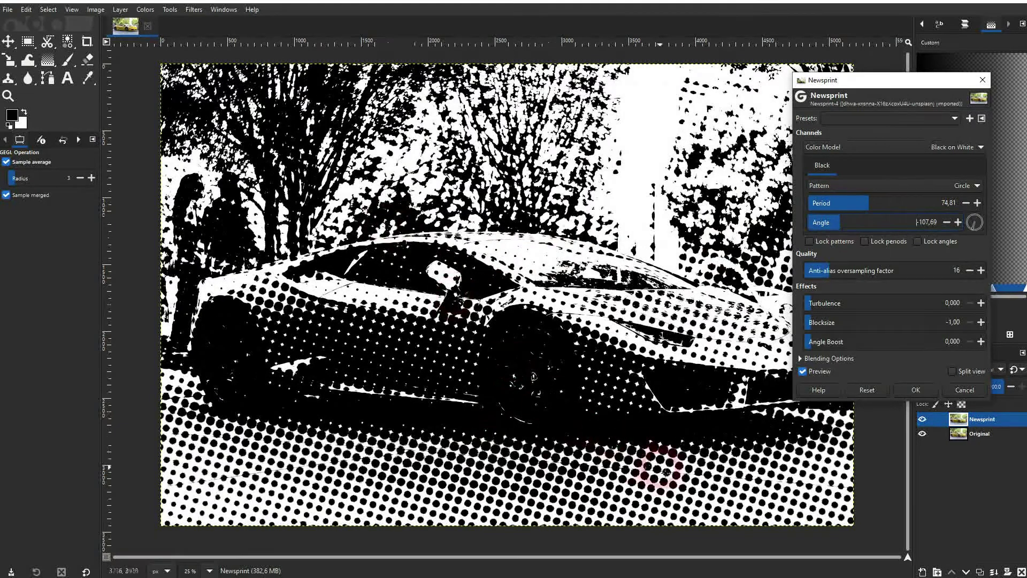
pyautogui.moveTo(884, 221)
pyautogui.mouseDown()
pyautogui.moveTo(894, 222)
pyautogui.moveTo(881, 227)
pyautogui.mouseUp()
pyautogui.click(991, 224)
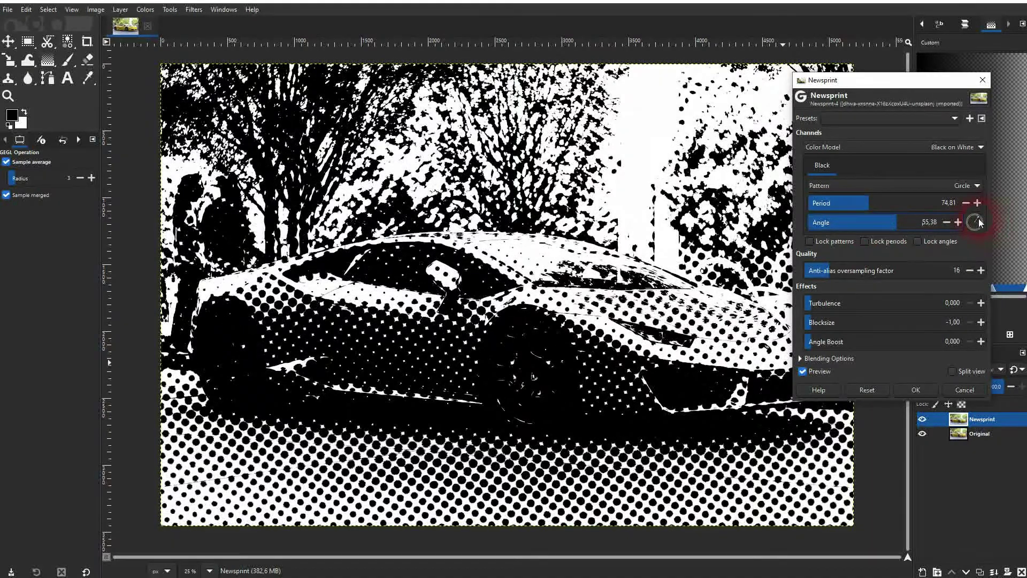
pyautogui.moveTo(980, 223); pyautogui.dragTo(987, 221)
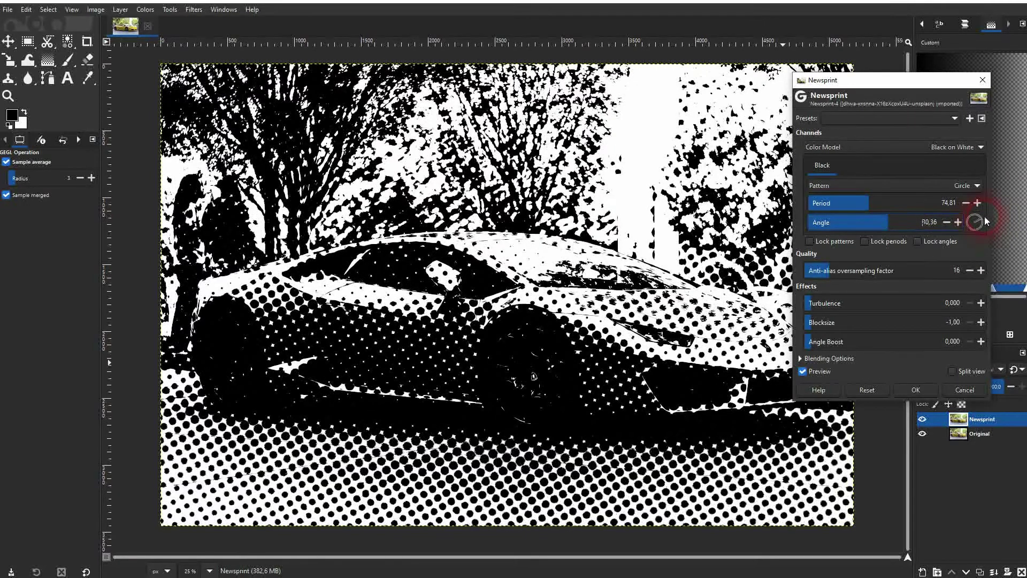
pyautogui.click(927, 280)
pyautogui.moveTo(835, 274); pyautogui.dragTo(848, 273)
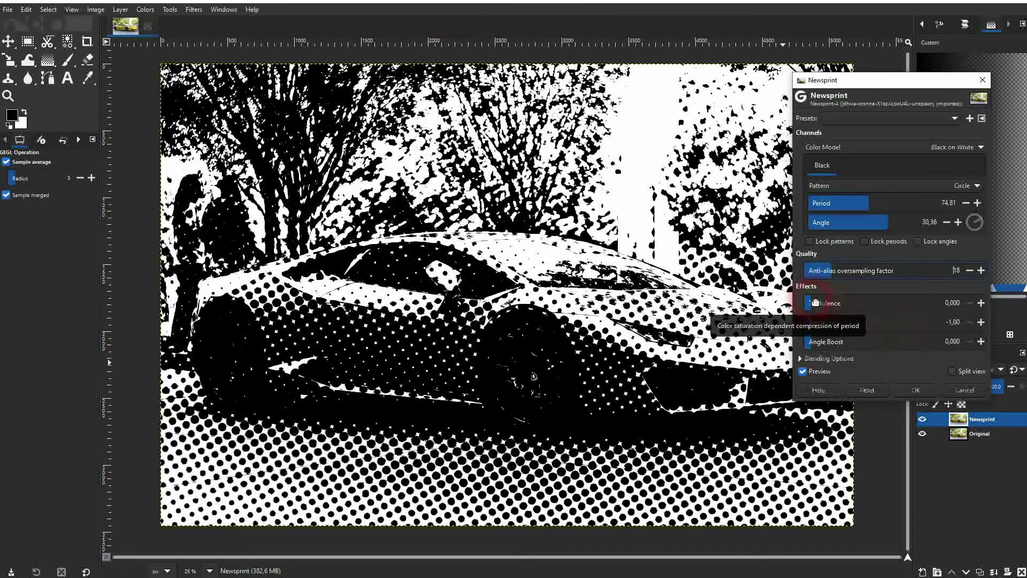
pyautogui.click(872, 309)
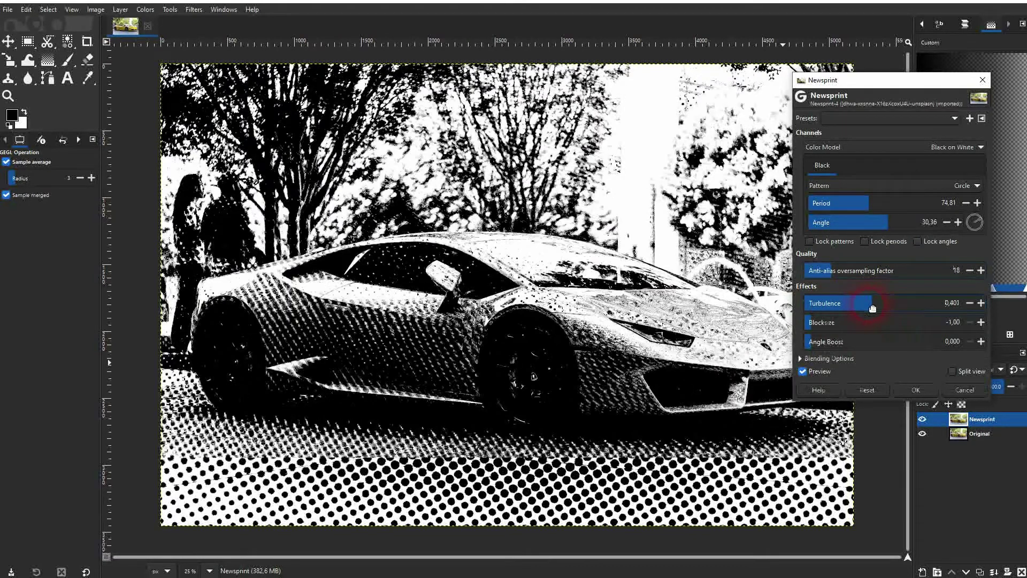
pyautogui.click(400, 486)
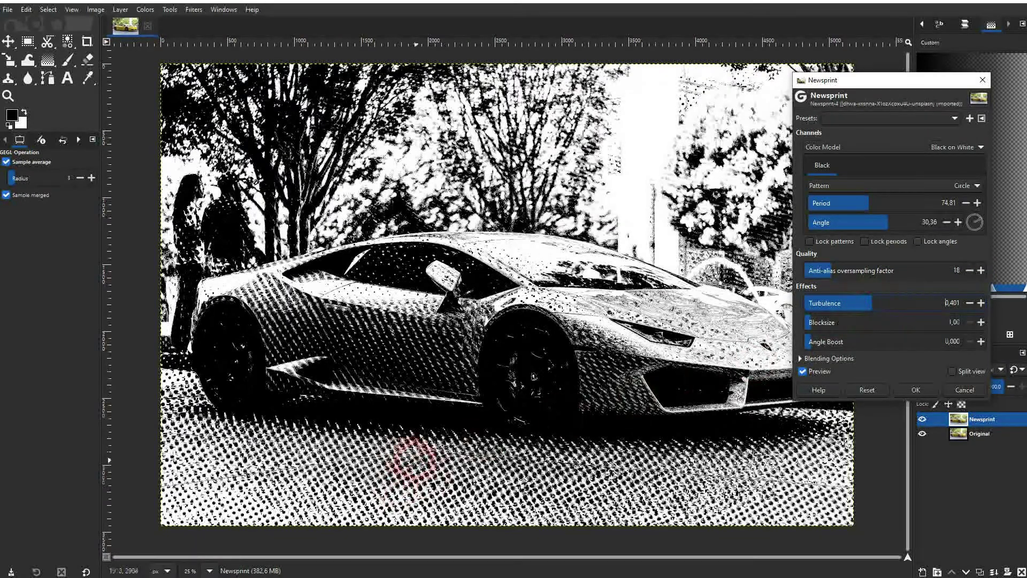
pyautogui.click(923, 313)
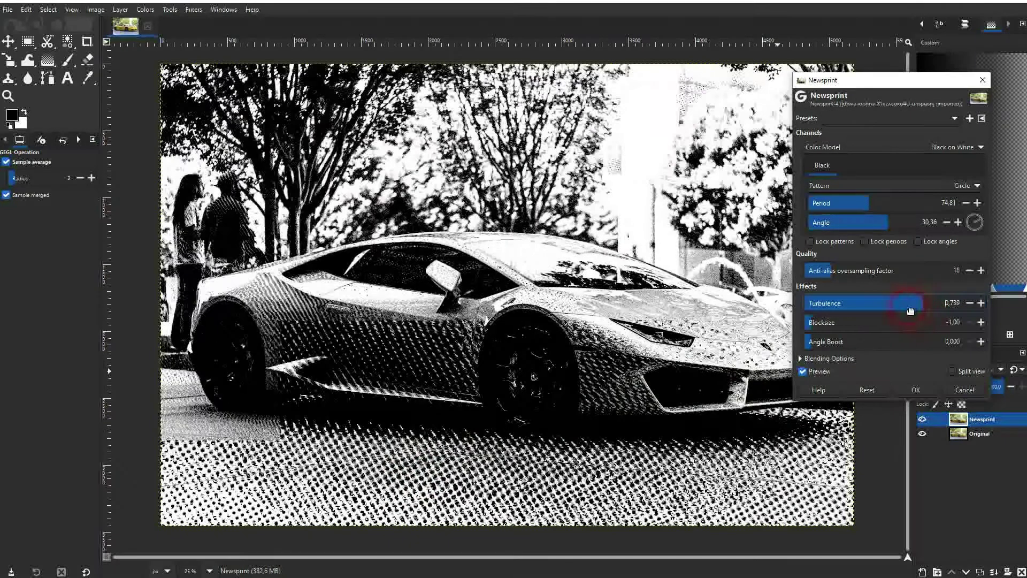
pyautogui.click(811, 309)
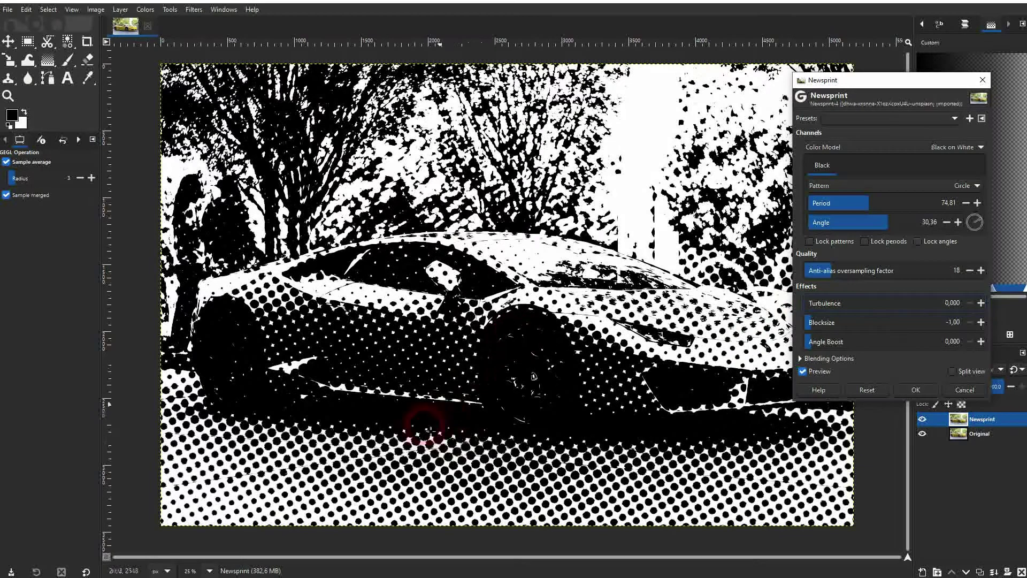
# Switch the pattern to Line and bring Blocksize from 50.73 down to about 0.14
pyautogui.moveTo(838, 323); pyautogui.dragTo(865, 331)
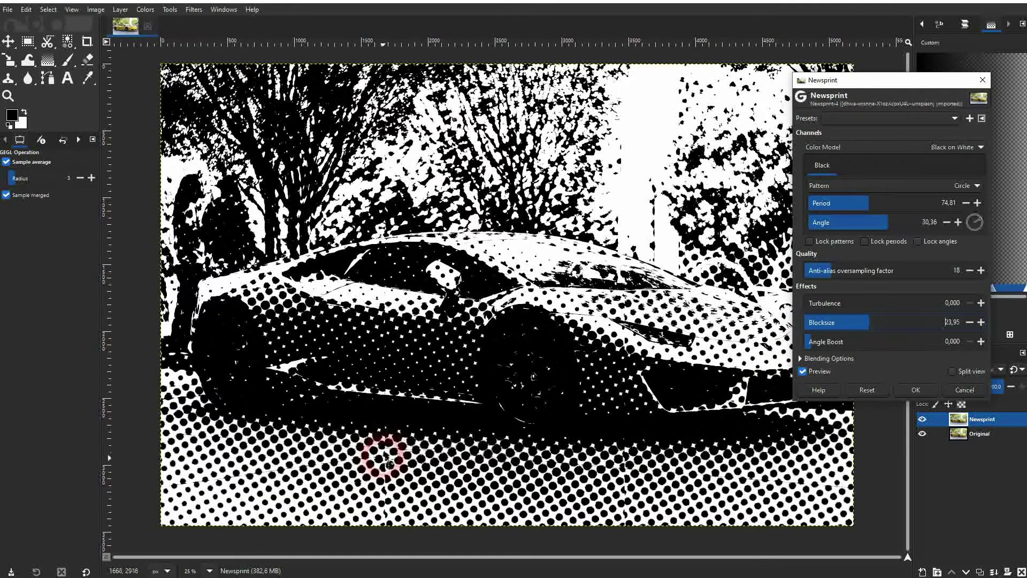
pyautogui.click(932, 327)
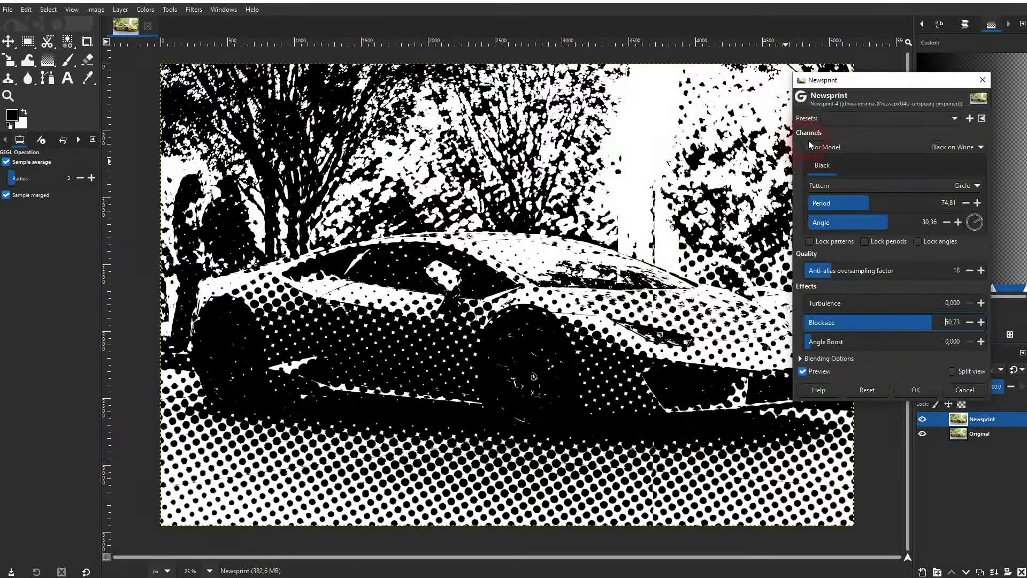
pyautogui.click(837, 188)
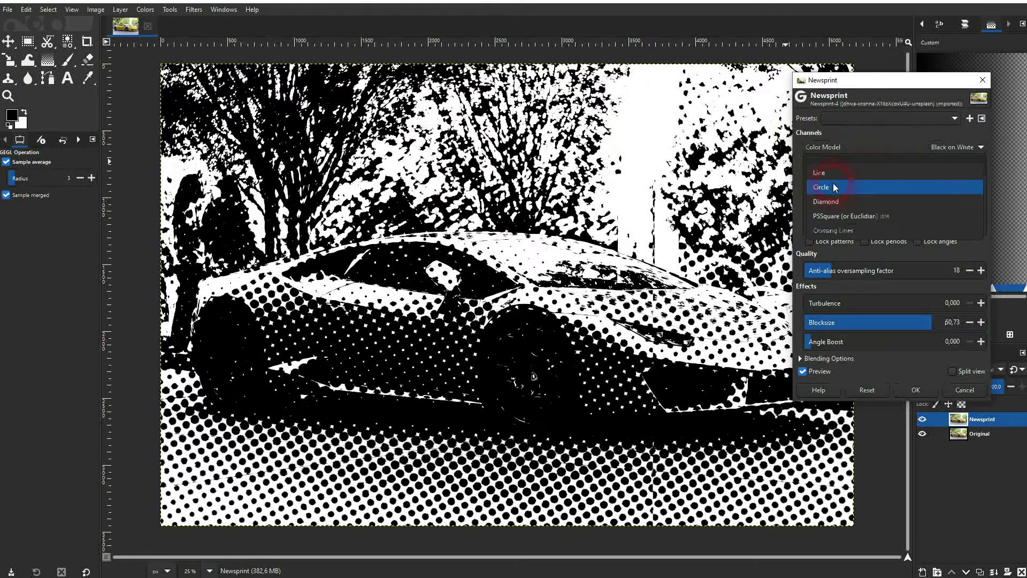
pyautogui.click(836, 171)
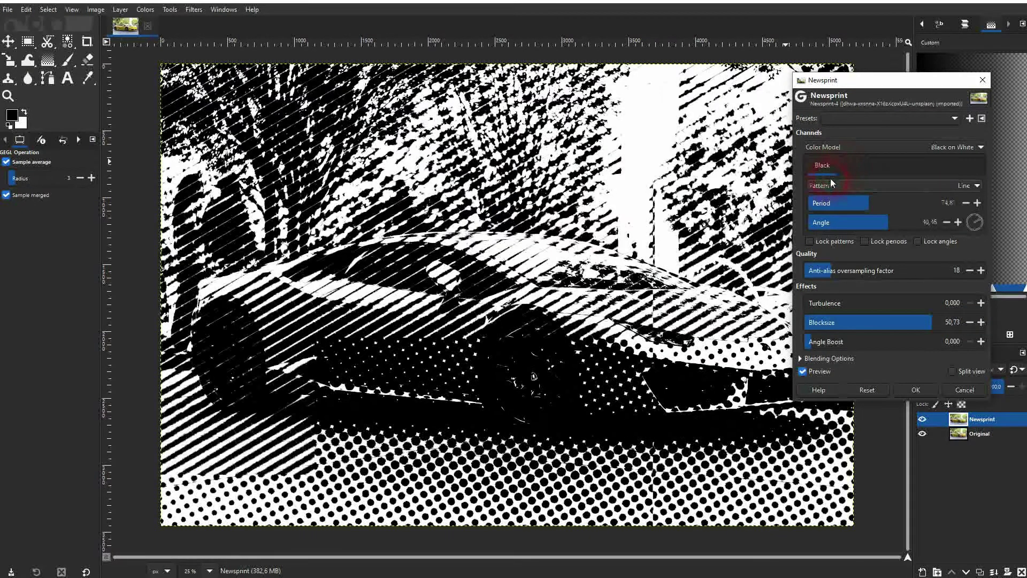
pyautogui.click(688, 428)
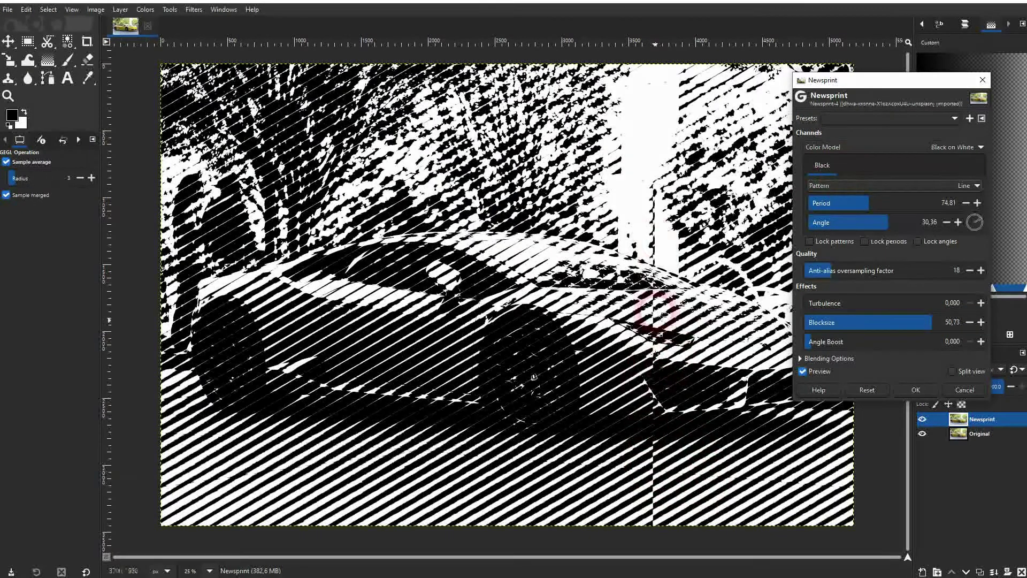
pyautogui.click(899, 324)
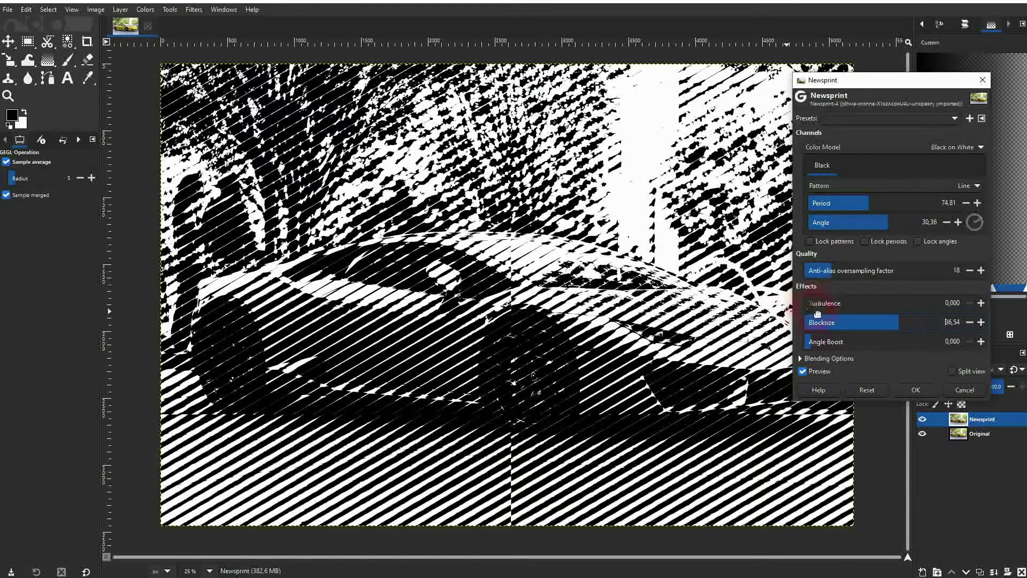
pyautogui.click(813, 324)
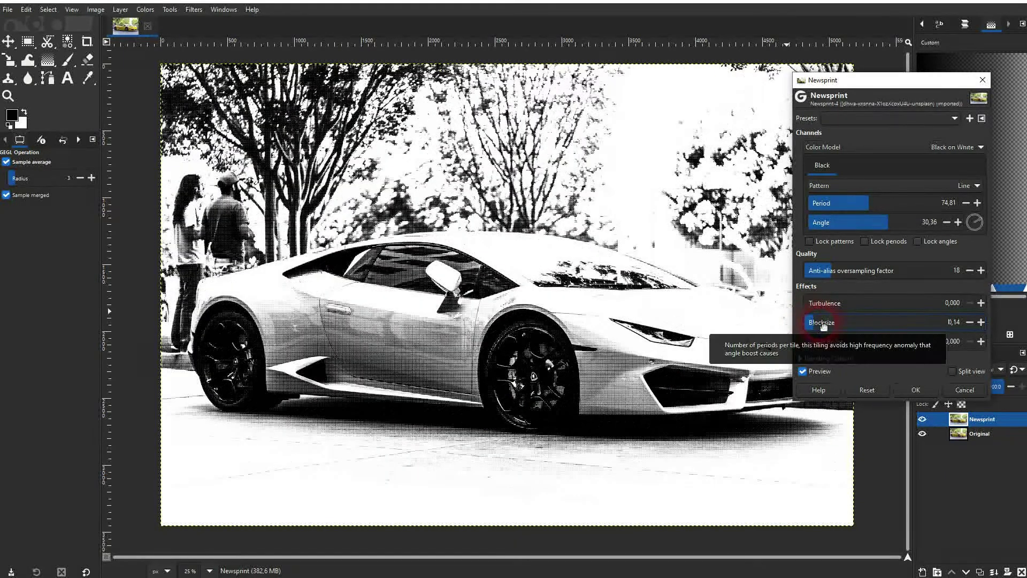
# Switch the pattern to Circle and raise Blocksize to 28.75
pyautogui.click(847, 187)
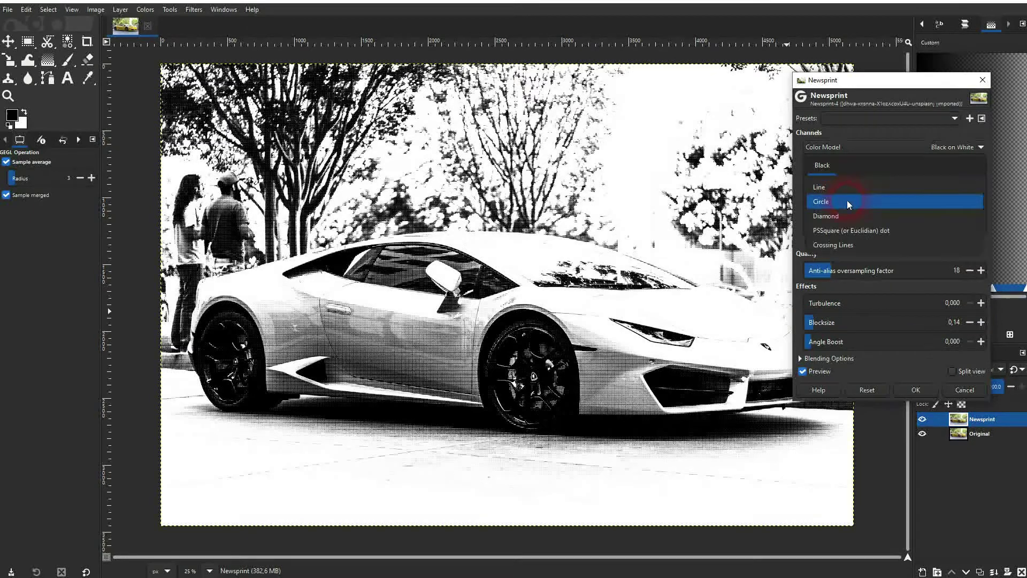
pyautogui.click(846, 203)
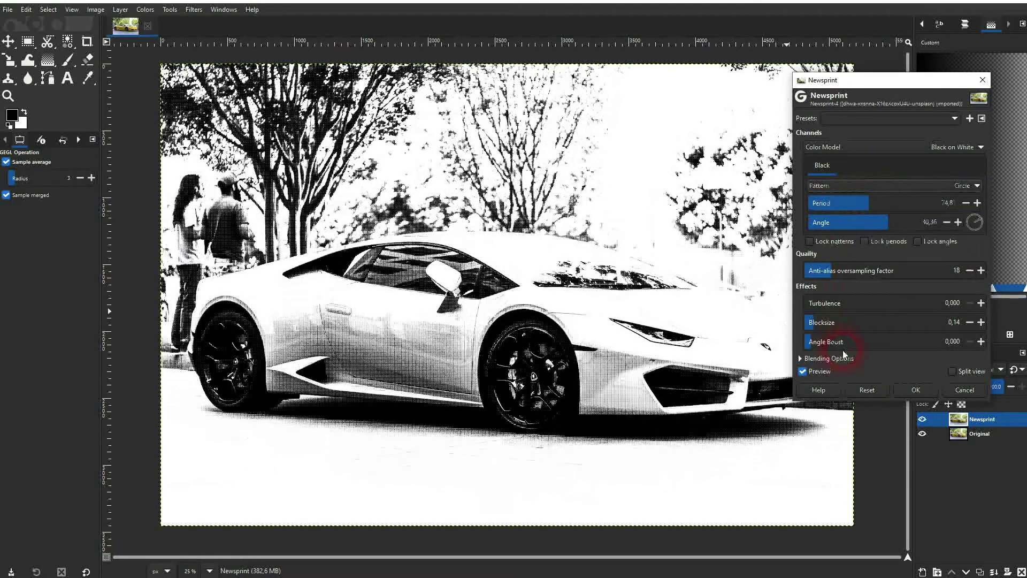
pyautogui.moveTo(833, 334); pyautogui.dragTo(825, 334)
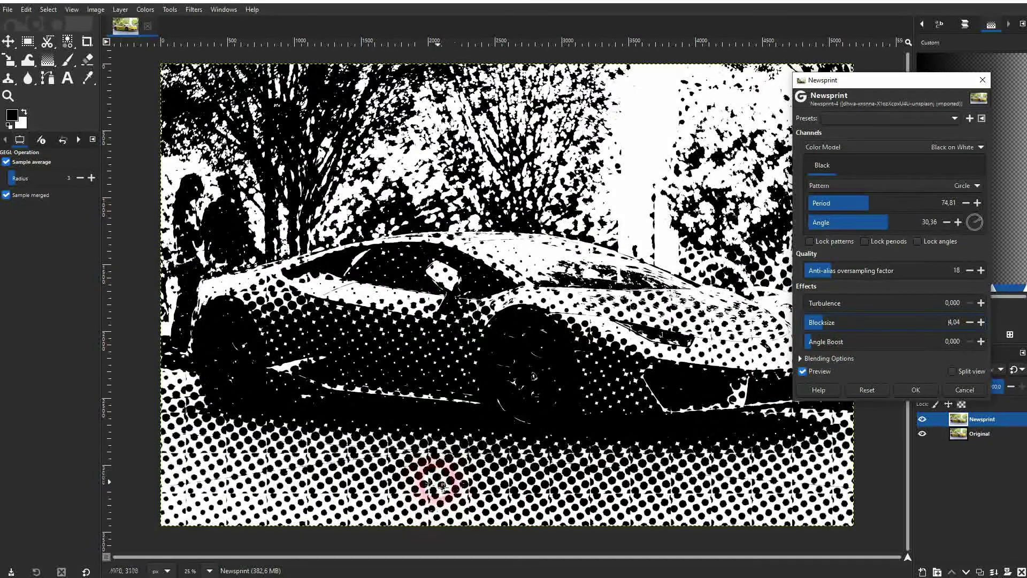
pyautogui.click(858, 323)
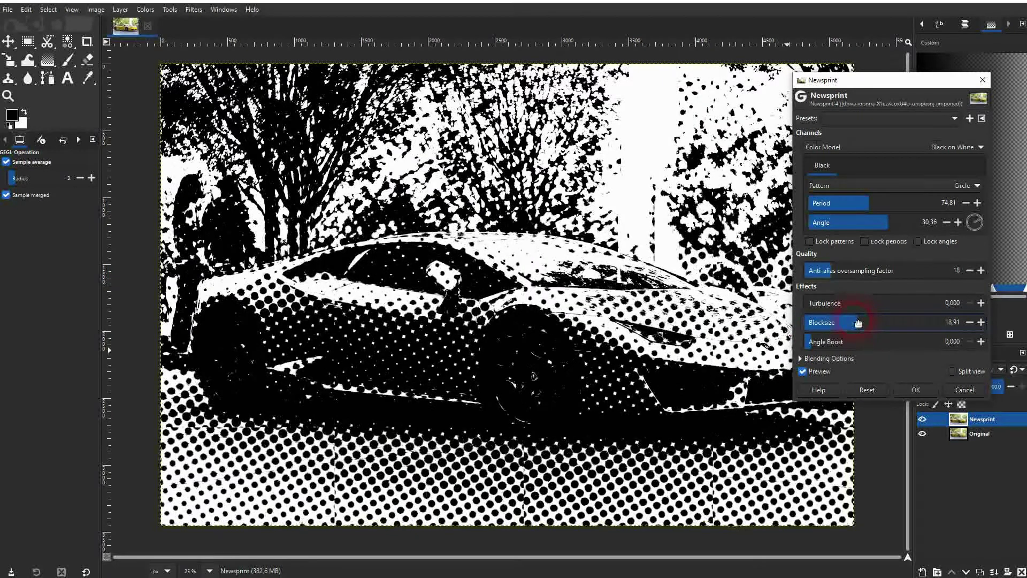
pyautogui.moveTo(867, 323); pyautogui.dragTo(868, 322)
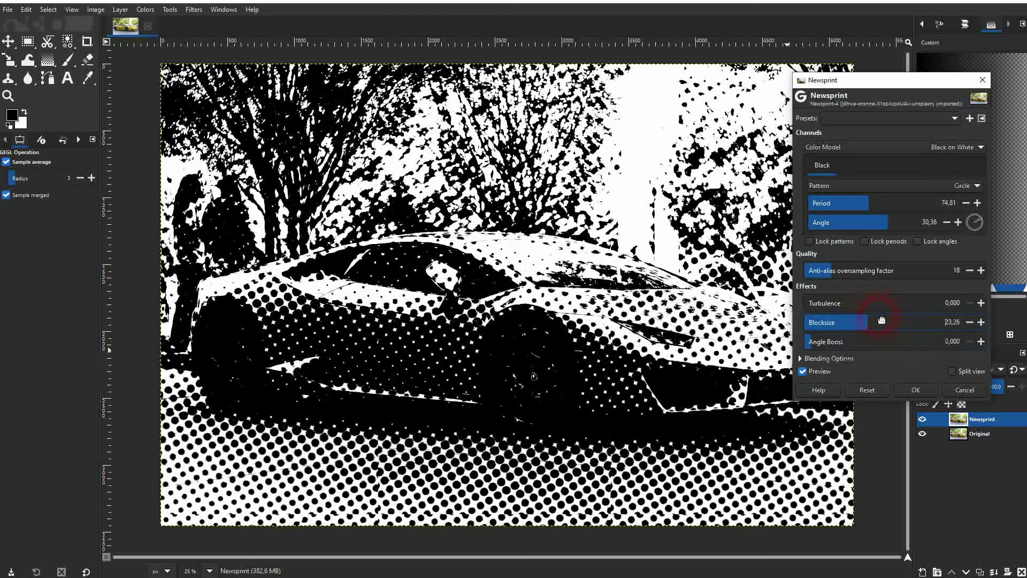
pyautogui.click(880, 320)
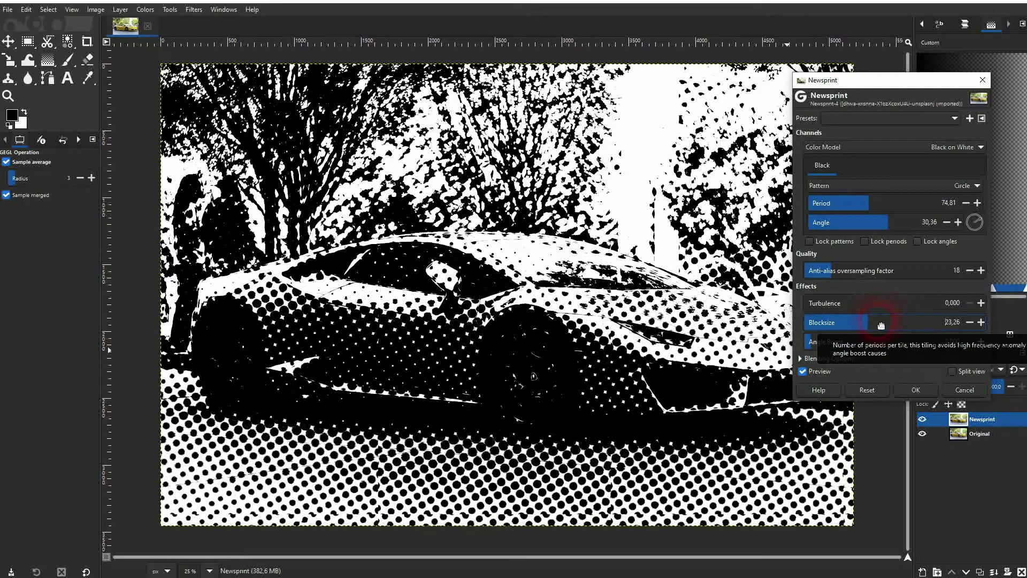
# Lower the Period from 55.56 to 41.48 for finer dots
pyautogui.click(854, 208)
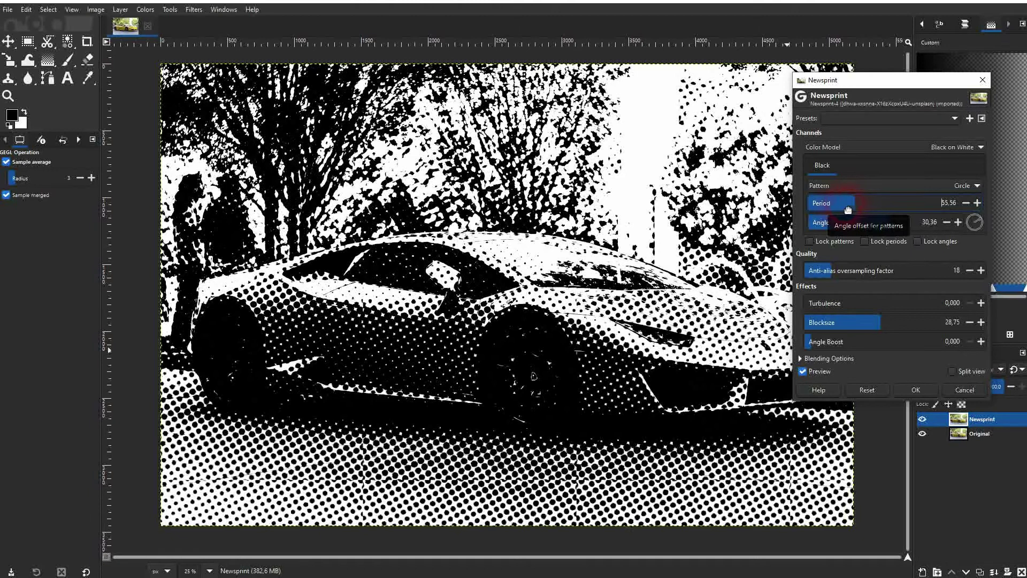
pyautogui.click(845, 209)
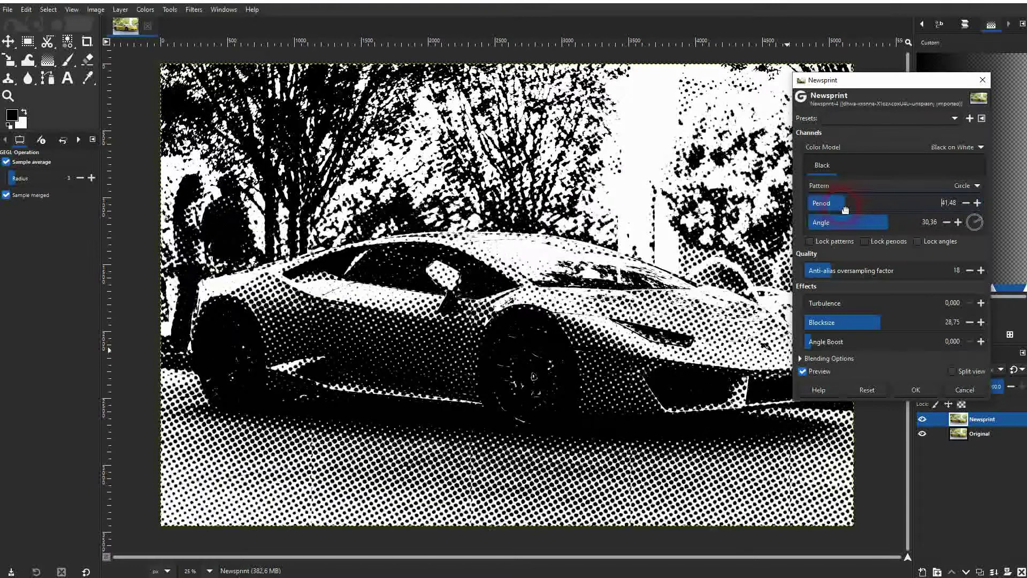
pyautogui.click(815, 343)
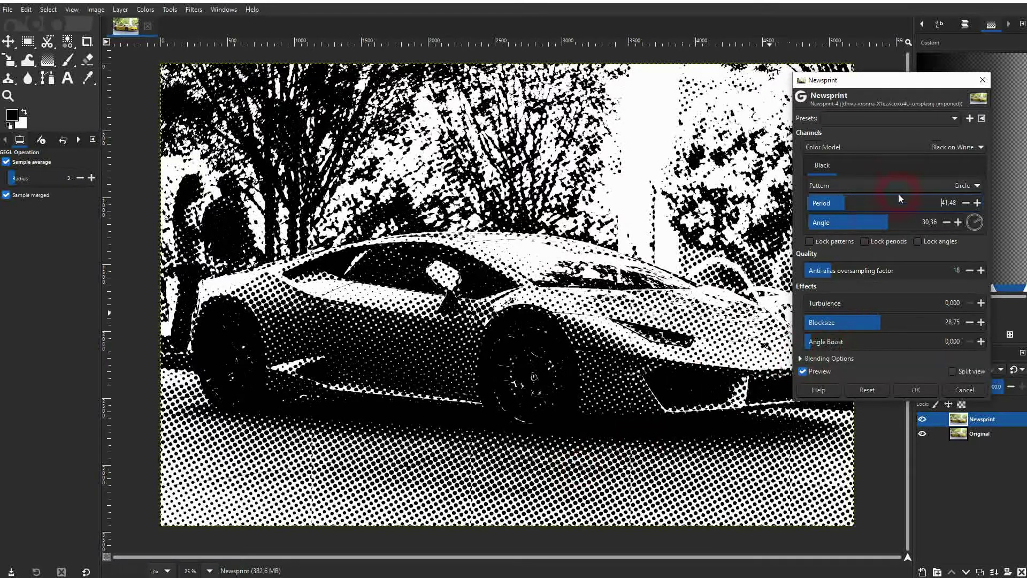
pyautogui.click(848, 186)
# Use the Line pattern with Blocksize 2.43, testing Angle Boost up to 4.000 before settling on 0.141
pyautogui.click(834, 173)
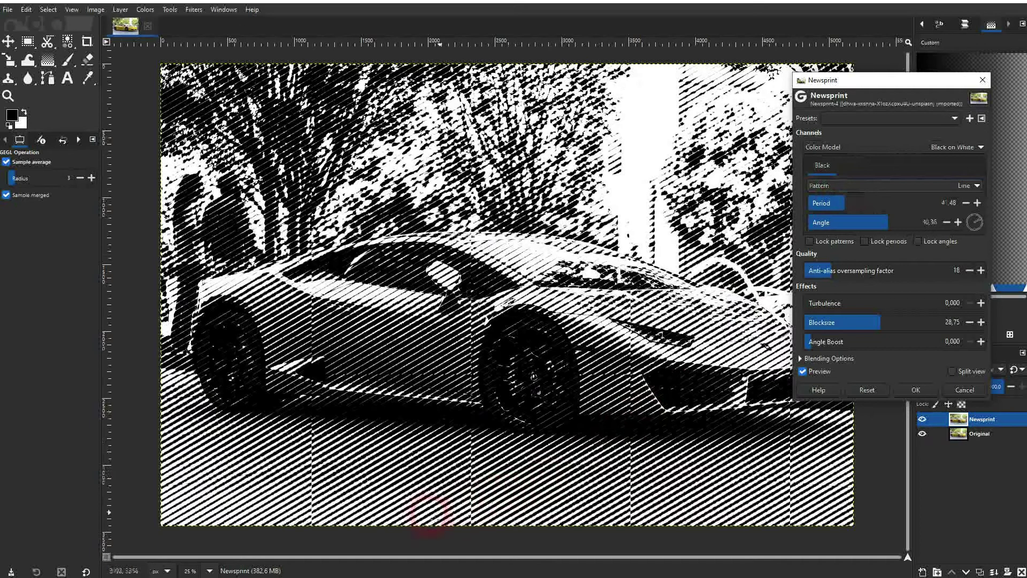
pyautogui.click(844, 342)
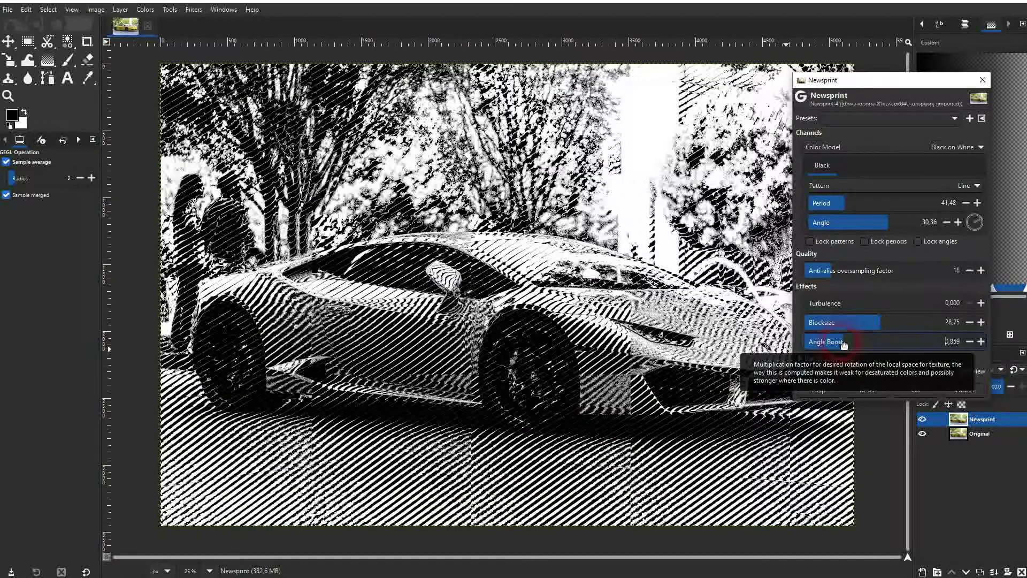
pyautogui.click(819, 322)
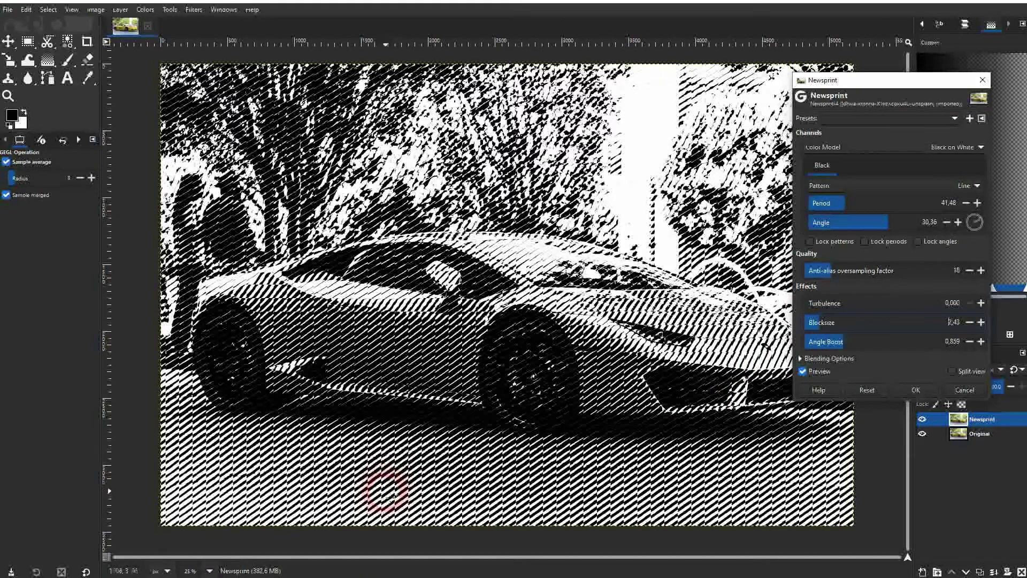
pyautogui.click(893, 346)
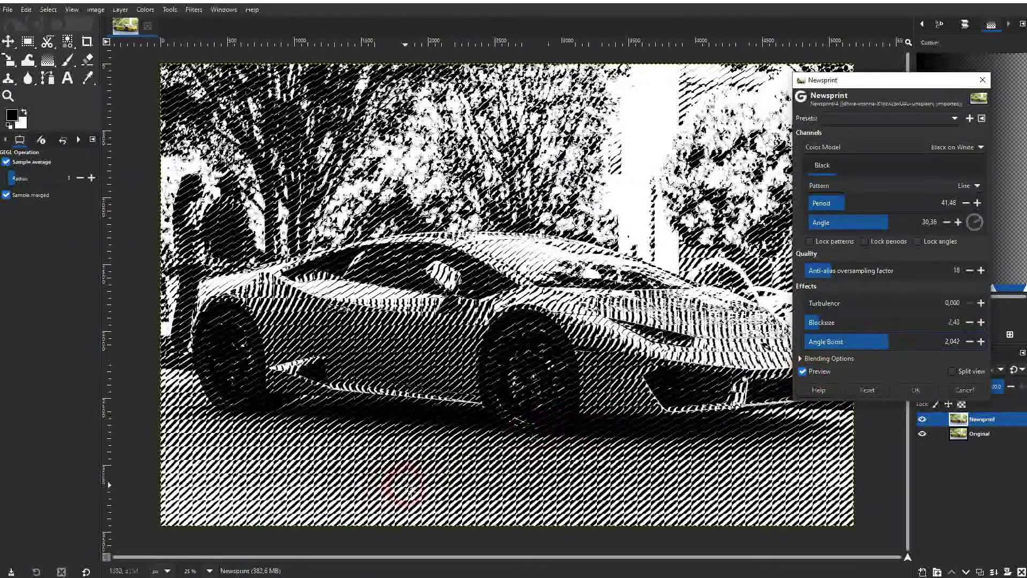
pyautogui.click(920, 342)
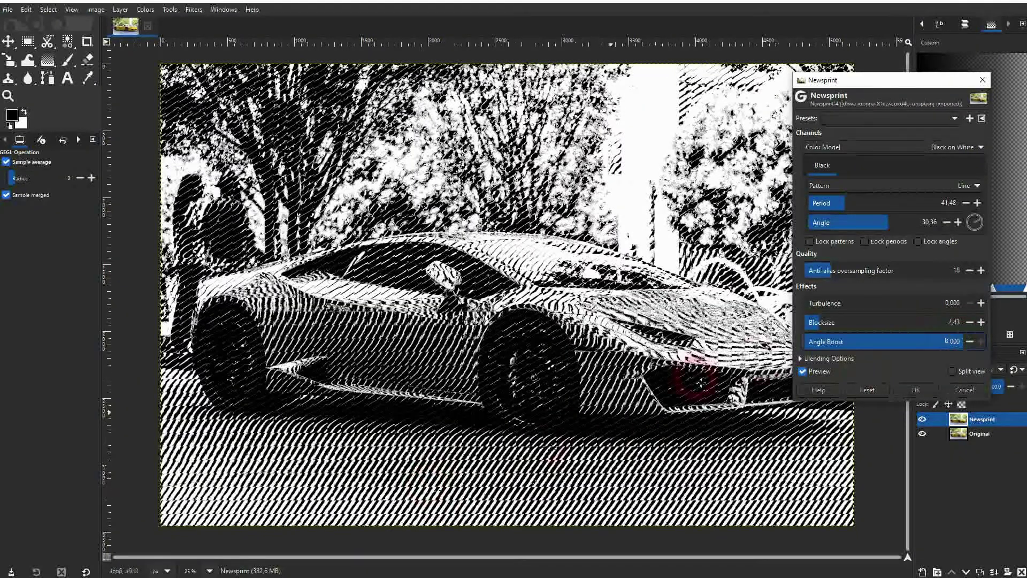
pyautogui.click(816, 343)
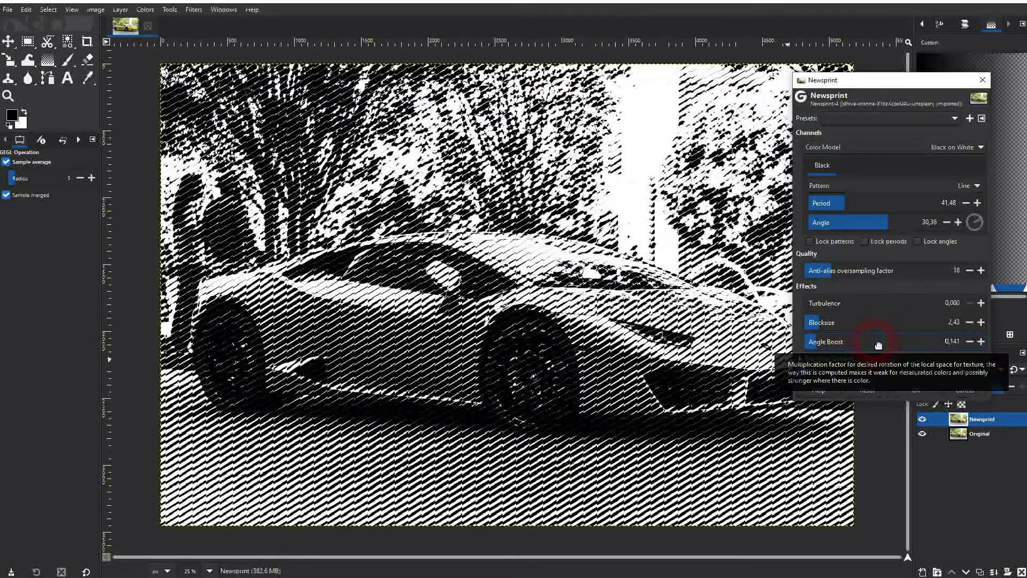
pyautogui.click(829, 184)
# Return to Circle dots with Blocksize 16.85 and Period 47.41
pyautogui.click(837, 204)
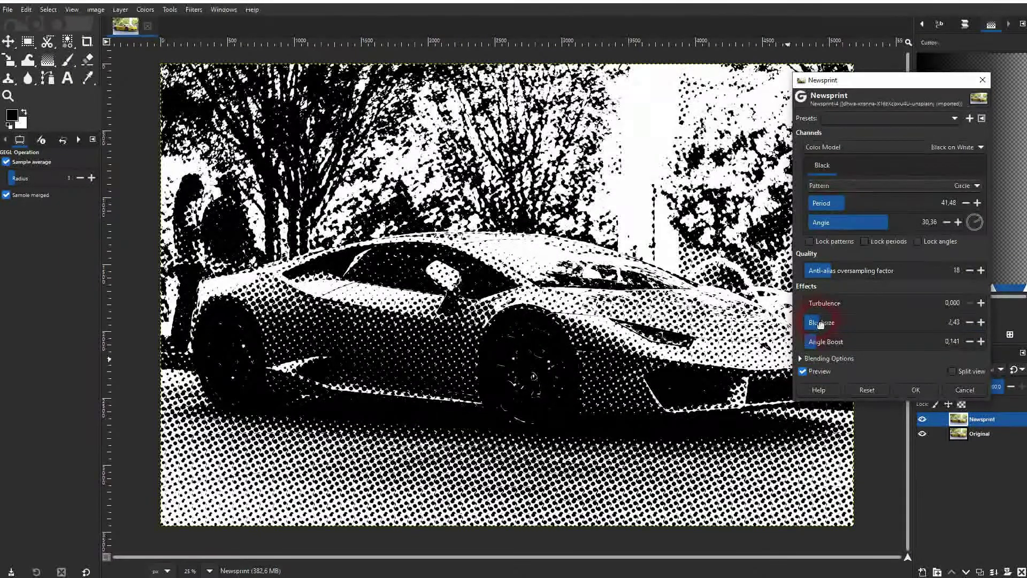
pyautogui.moveTo(820, 324); pyautogui.dragTo(851, 323)
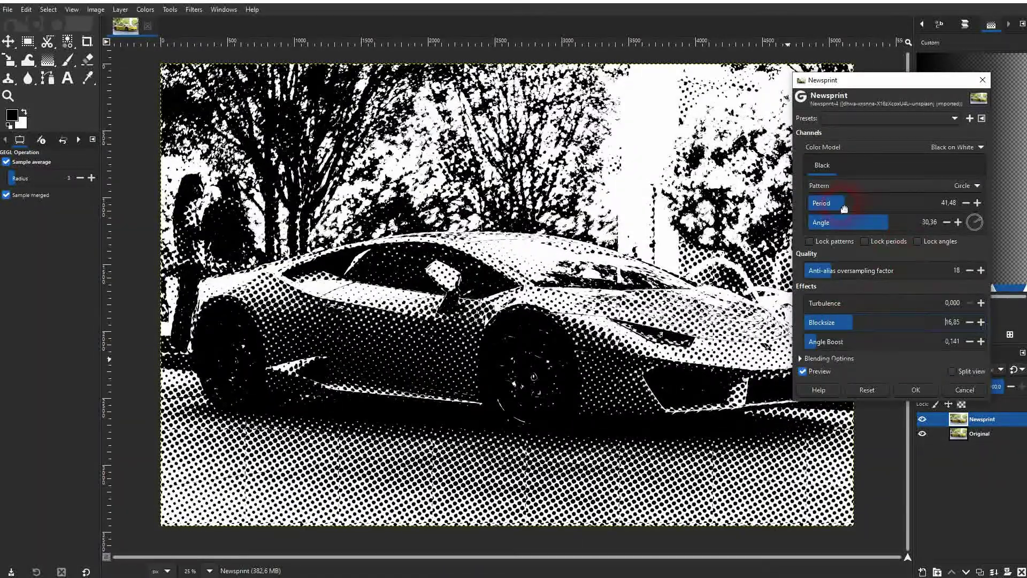
pyautogui.moveTo(844, 209); pyautogui.dragTo(907, 239)
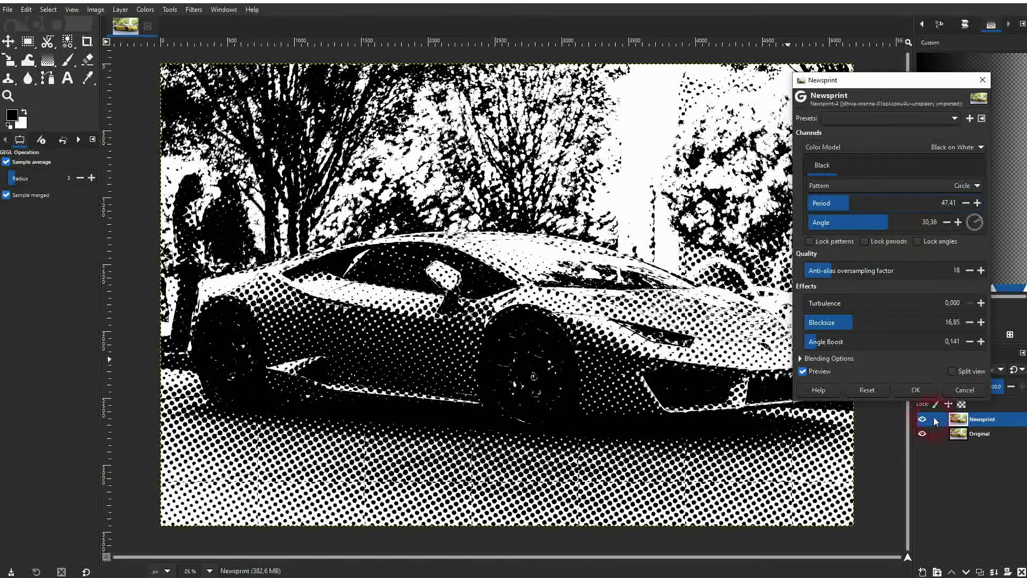
# Apply the Newsprint filter, then hide and reshow the Newsprint layer to compare with the original
pyautogui.click(919, 390)
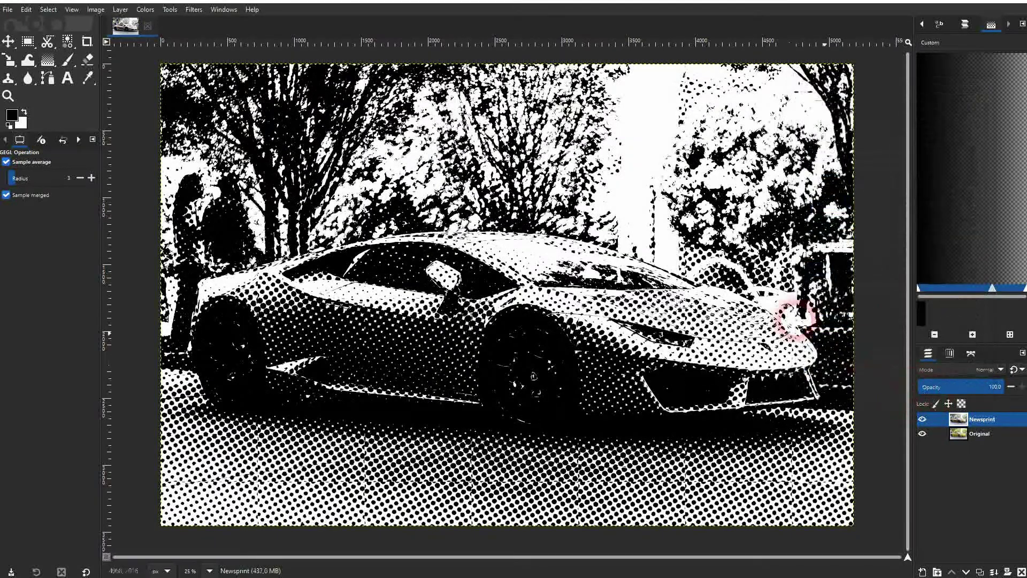
pyautogui.click(920, 422)
pyautogui.click(921, 420)
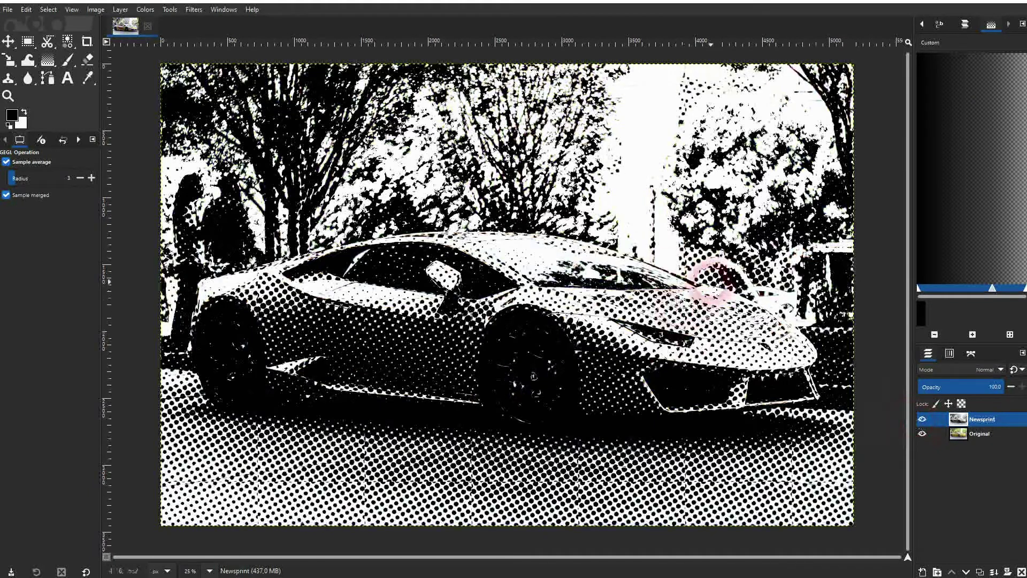